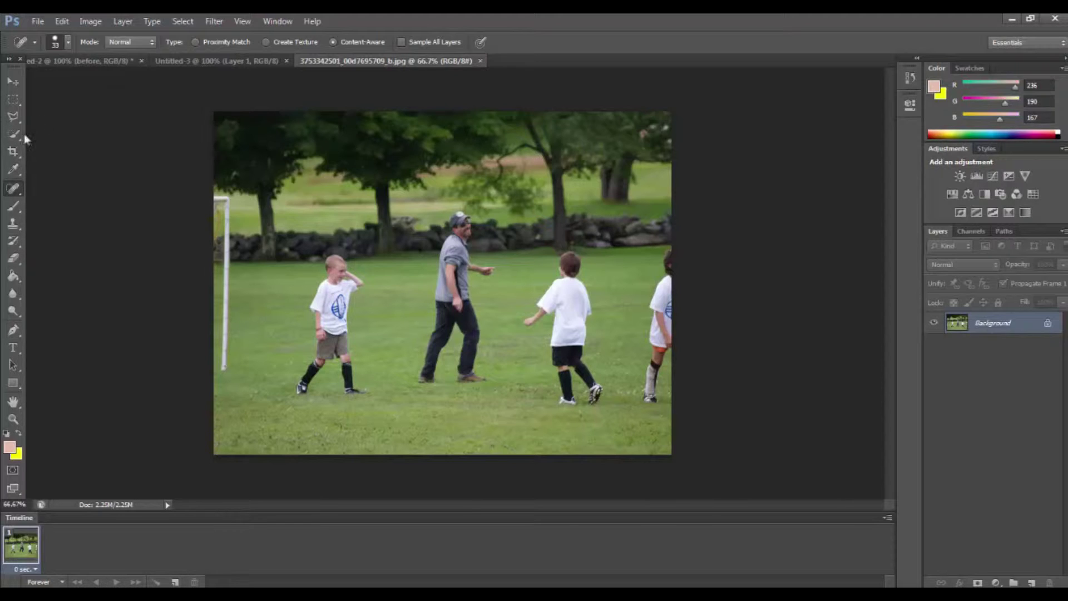
Pick the Quick Selection Tool in the Tools panel
{"action": "left_click", "coordinate": [17, 134]}
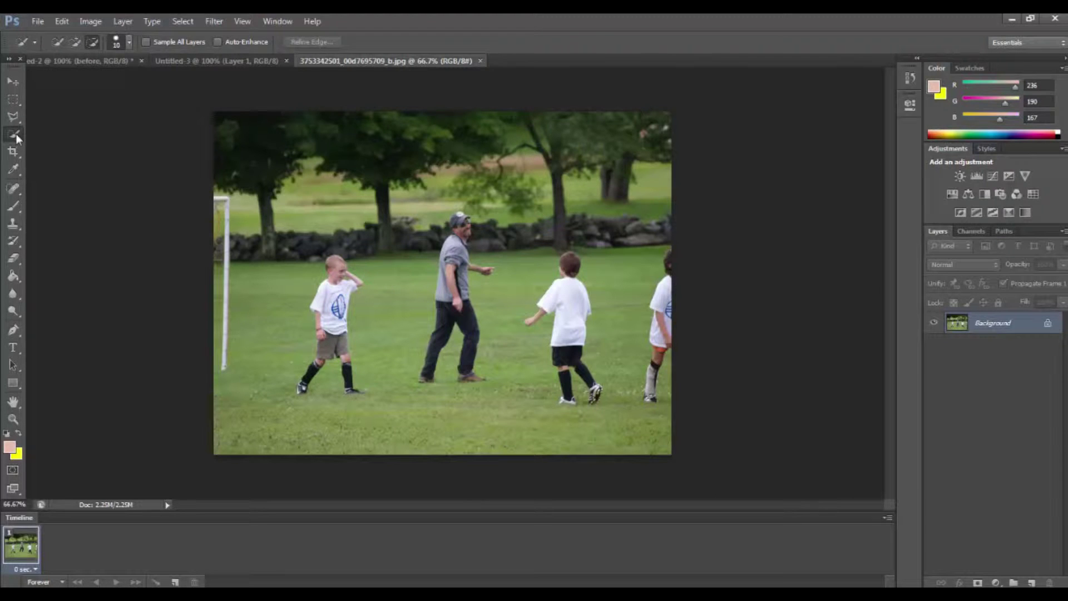
With the Quick Selection Tool, brush over the left boy's legs, shorts, shirt and head
{"action": "right_click", "coordinate": [15, 134]}
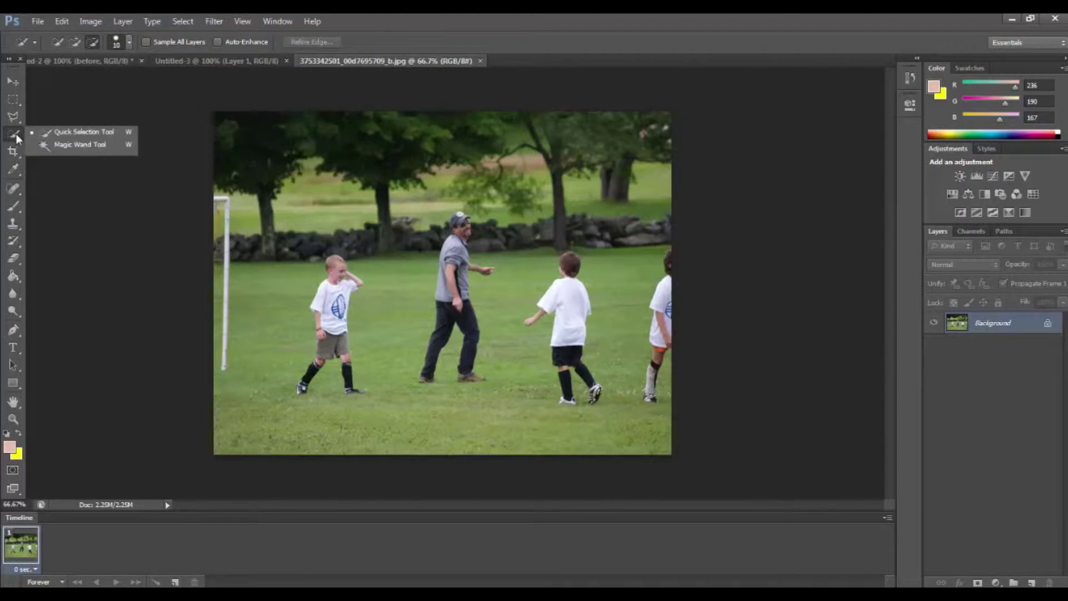
{"action": "left_click", "coordinate": [44, 131]}
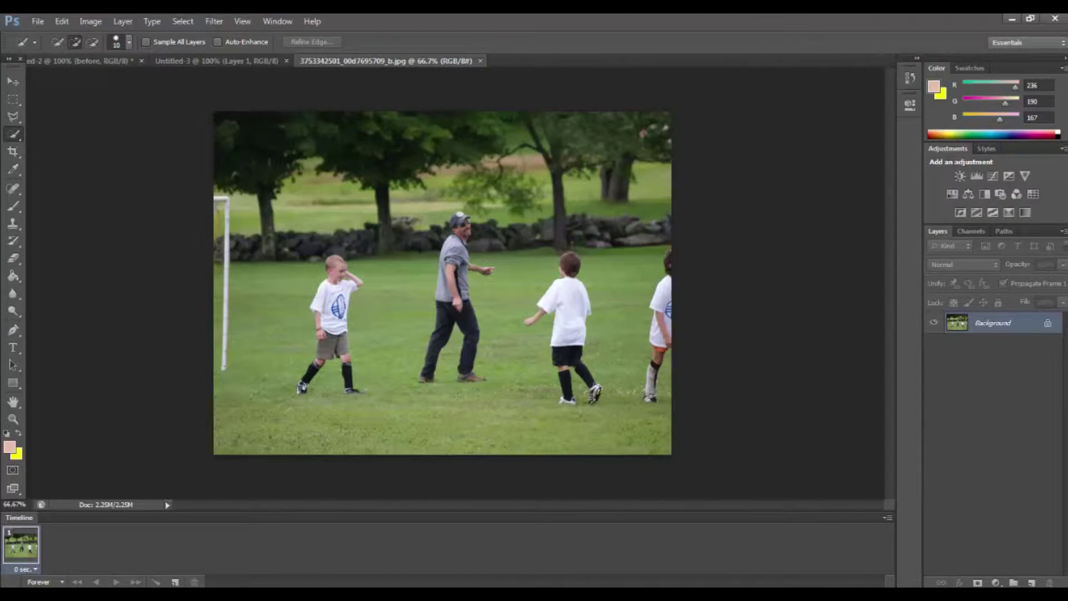
{"action": "mouse_move", "coordinate": [303, 388]}
{"action": "left_mouse_down"}
{"action": "mouse_move", "coordinate": [324, 350]}
{"action": "mouse_move", "coordinate": [343, 345]}
{"action": "mouse_move", "coordinate": [355, 390]}
{"action": "left_mouse_up"}
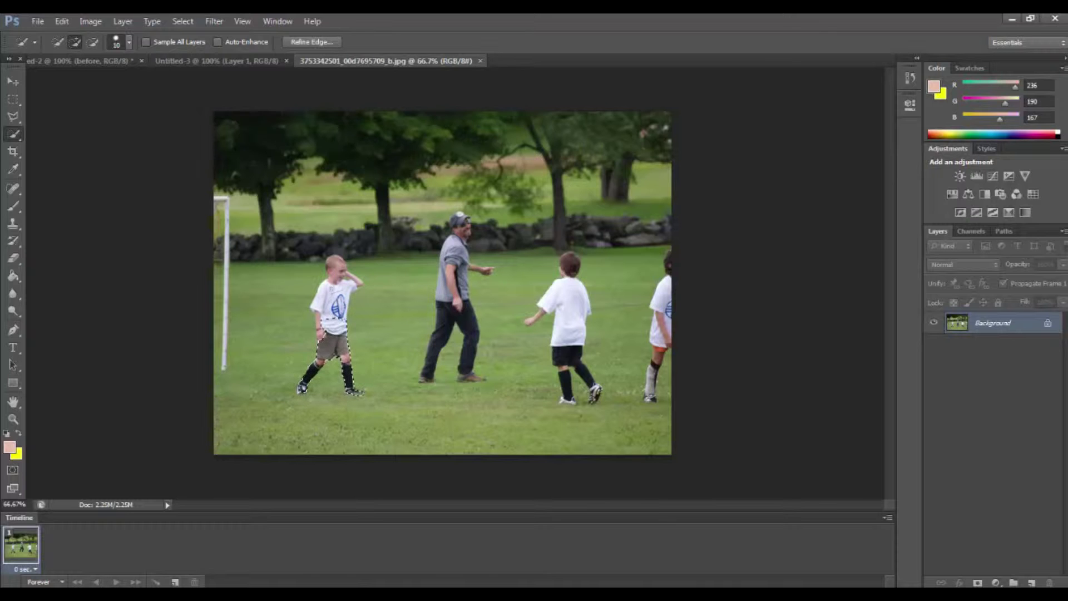
{"action": "left_click_drag", "start_coordinate": [330, 289], "coordinate": [338, 273]}
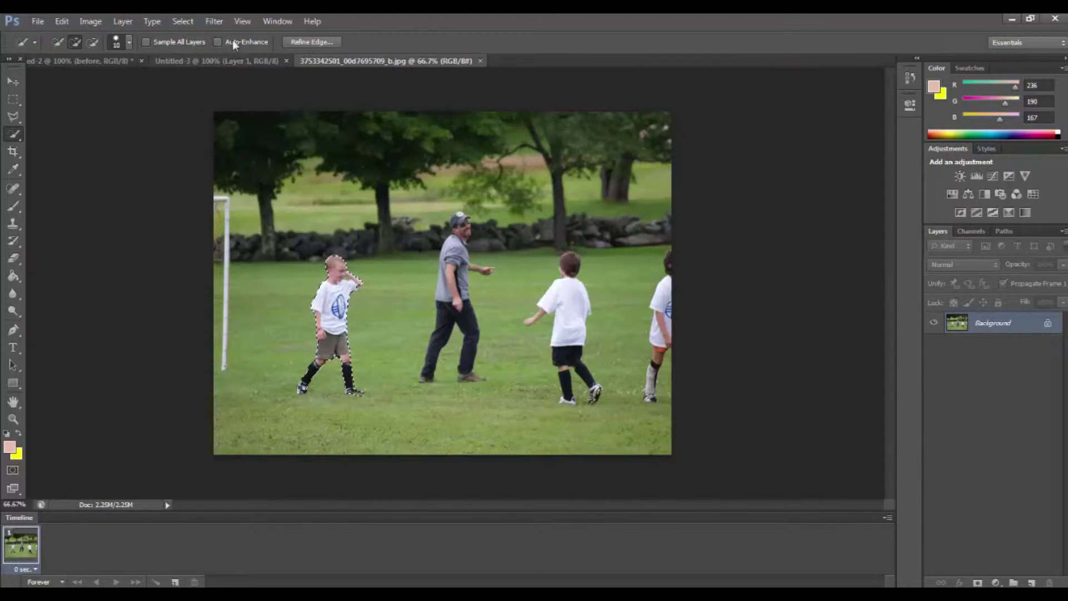
Expand the boy's selection by 2 pixels via Select > Modify > Expand
{"action": "left_click", "coordinate": [185, 21]}
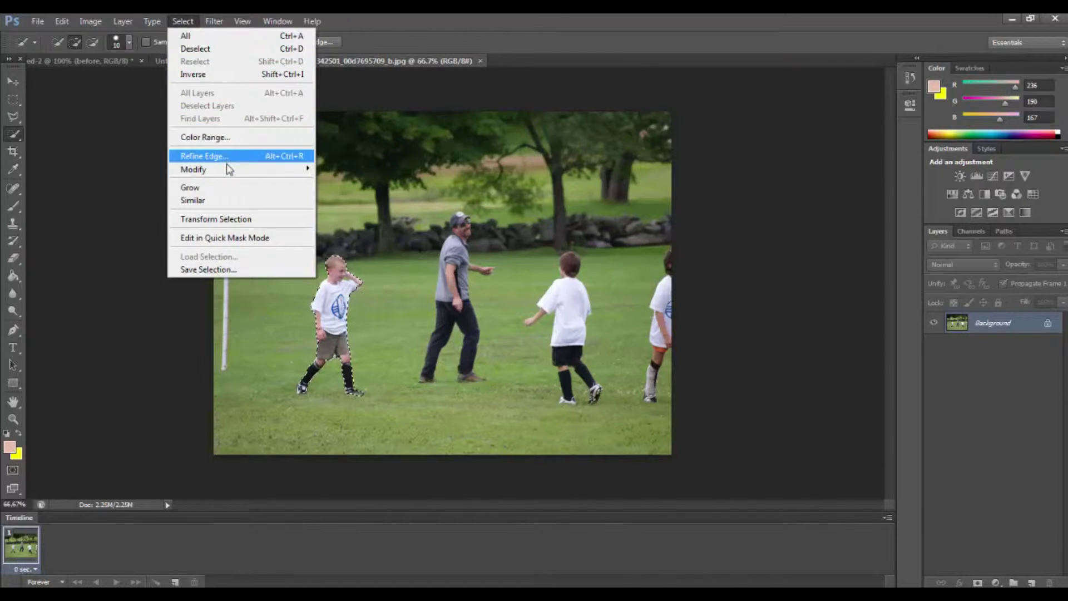
{"action": "mouse_move", "coordinate": [229, 169]}
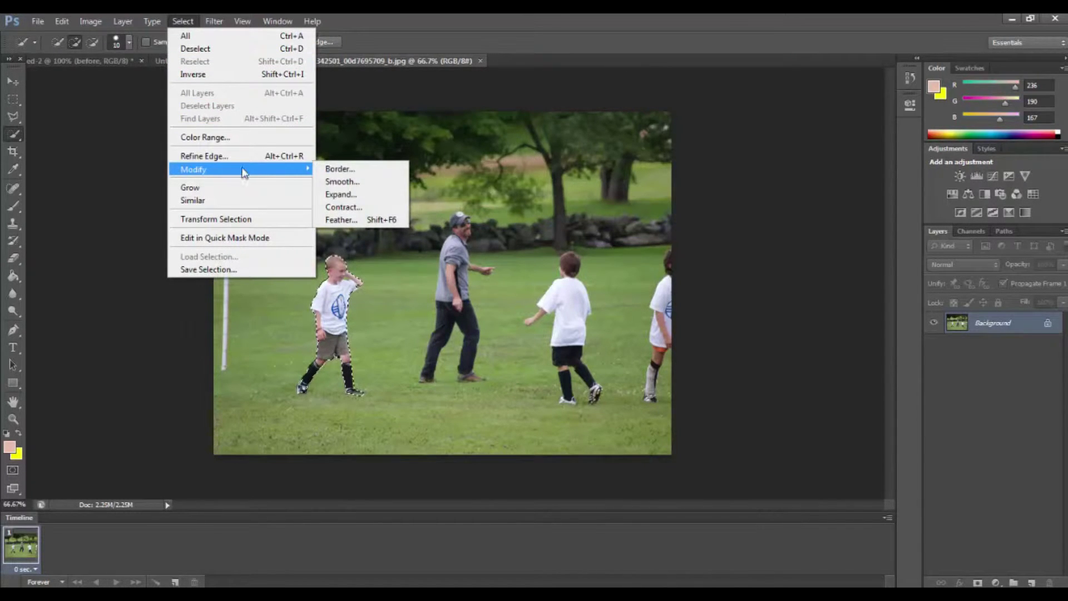
{"action": "left_click", "coordinate": [360, 197]}
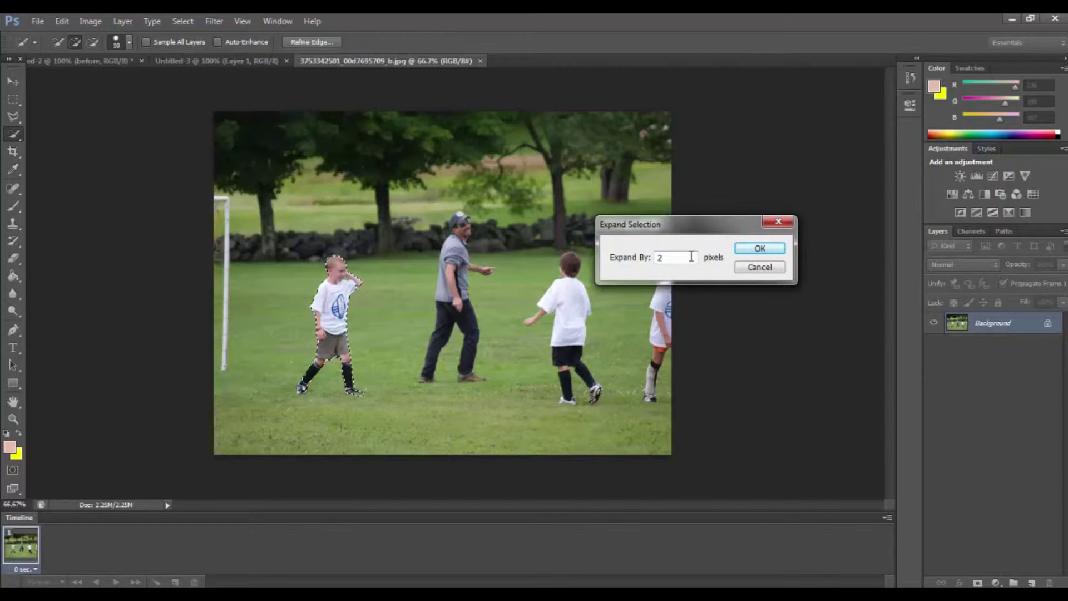
{"action": "left_click", "coordinate": [746, 248]}
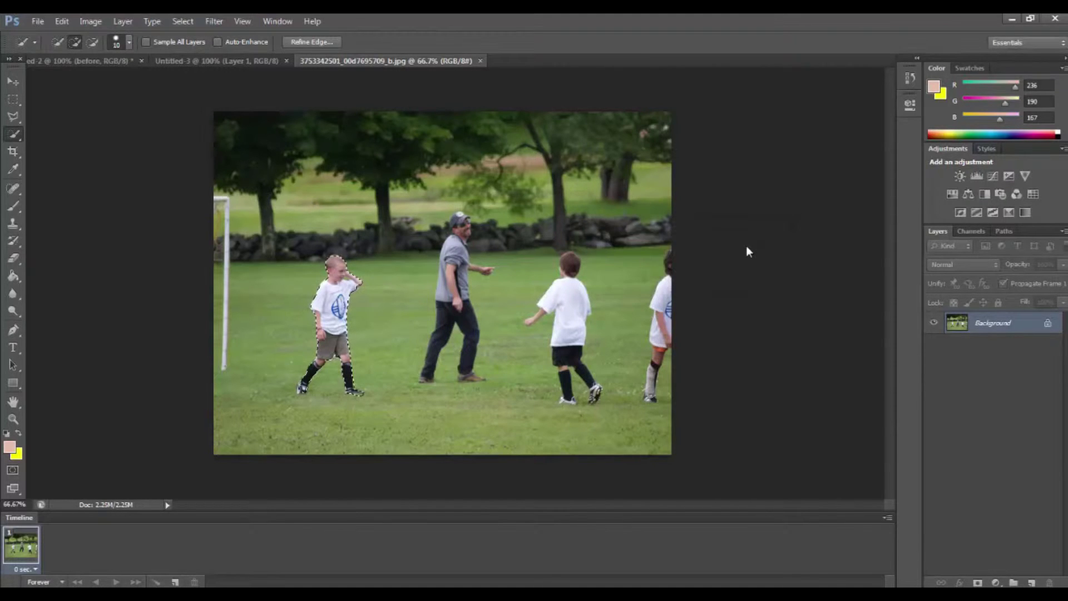
Expand the selection by 1 more pixel
{"action": "left_click", "coordinate": [184, 25]}
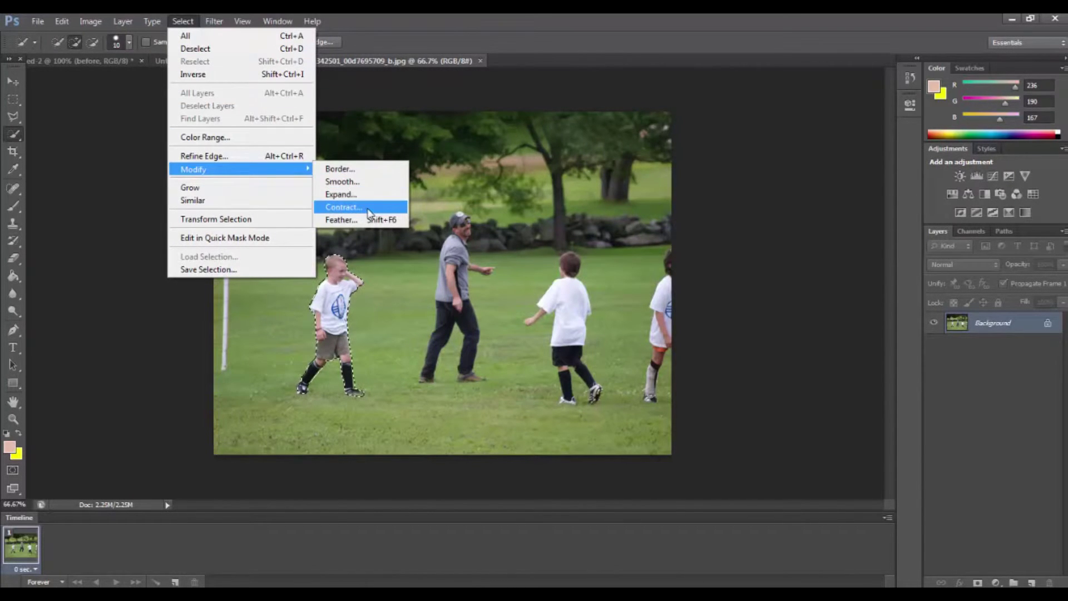
{"action": "left_click", "coordinate": [373, 201]}
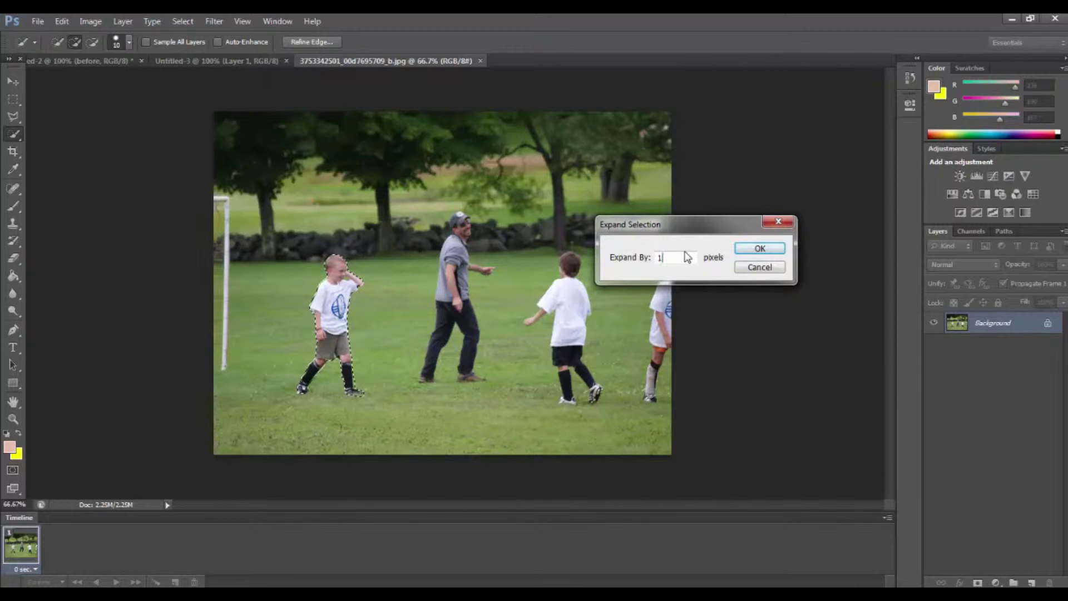
{"action": "left_click", "coordinate": [775, 250]}
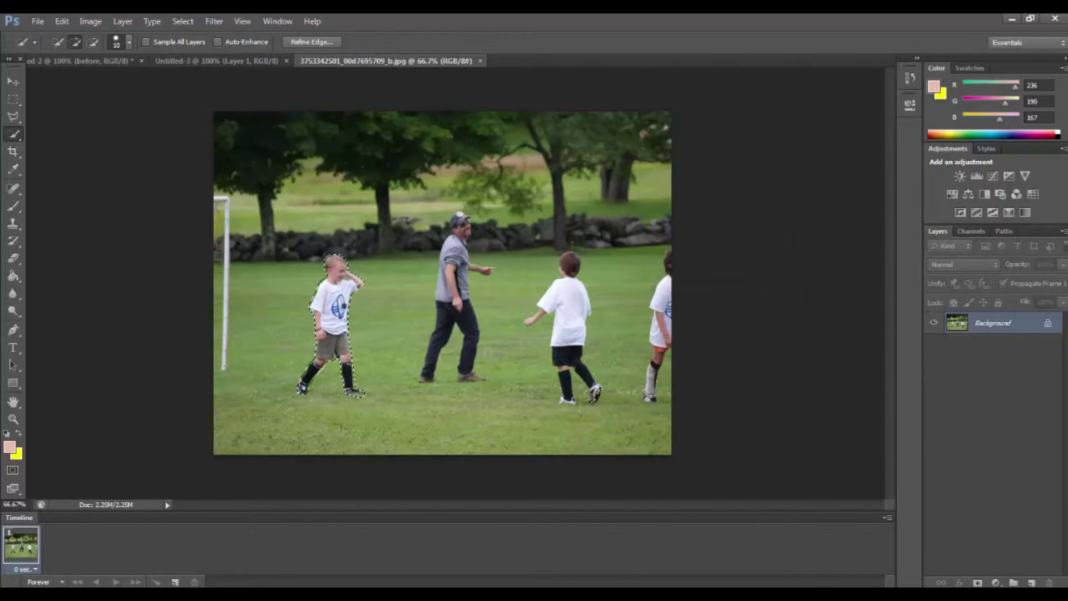
Fill the selection with Content-Aware at 100% opacity, replacing the boy with grass
{"action": "key", "text": "shift+BackSpace"}
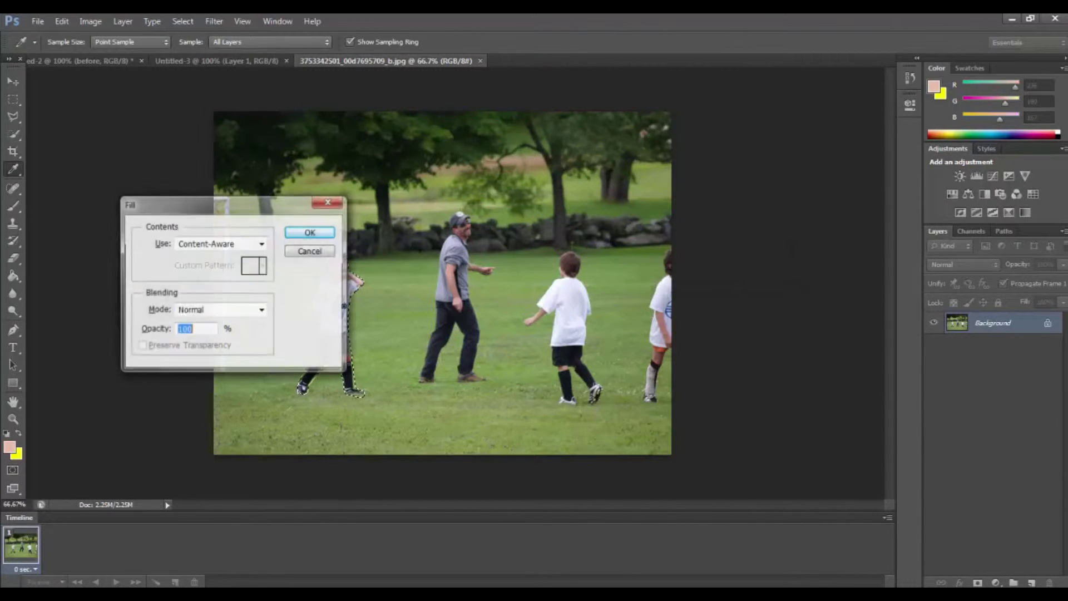
{"action": "left_click", "coordinate": [261, 245]}
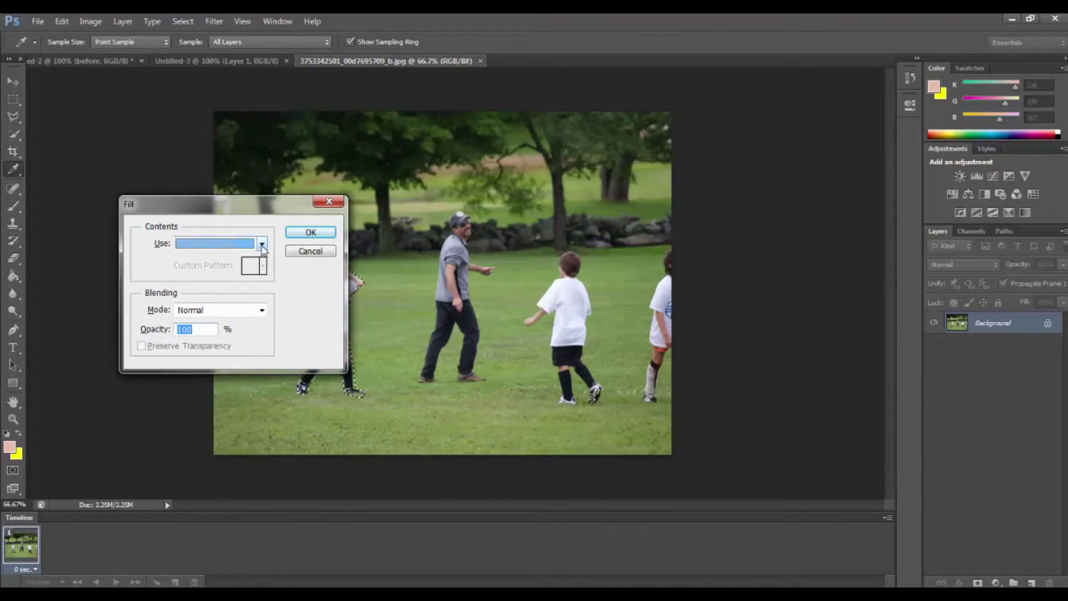
{"action": "left_click", "coordinate": [262, 249]}
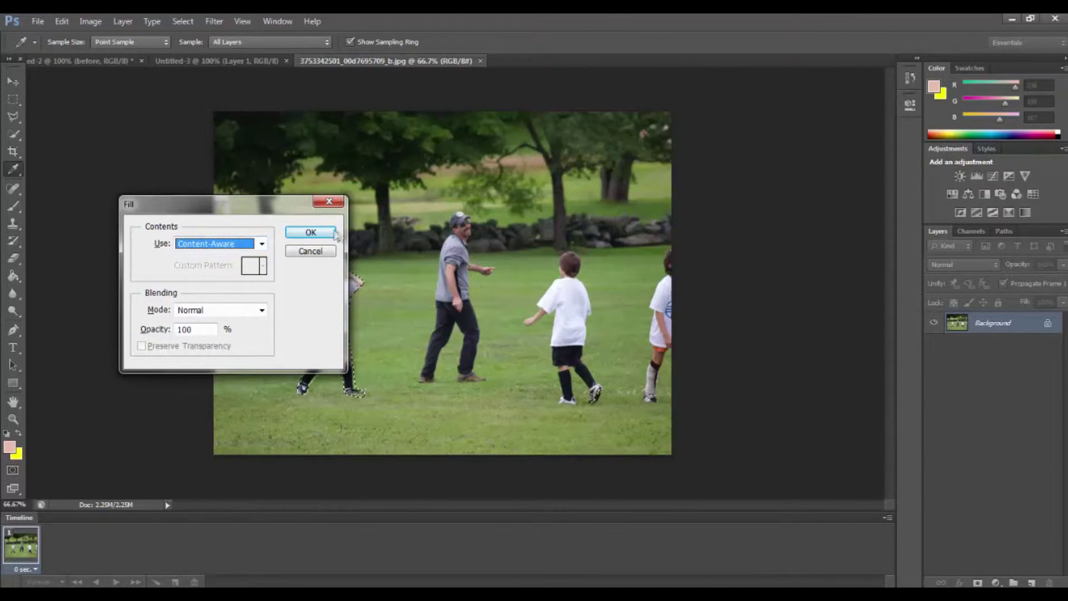
{"action": "left_click", "coordinate": [306, 232]}
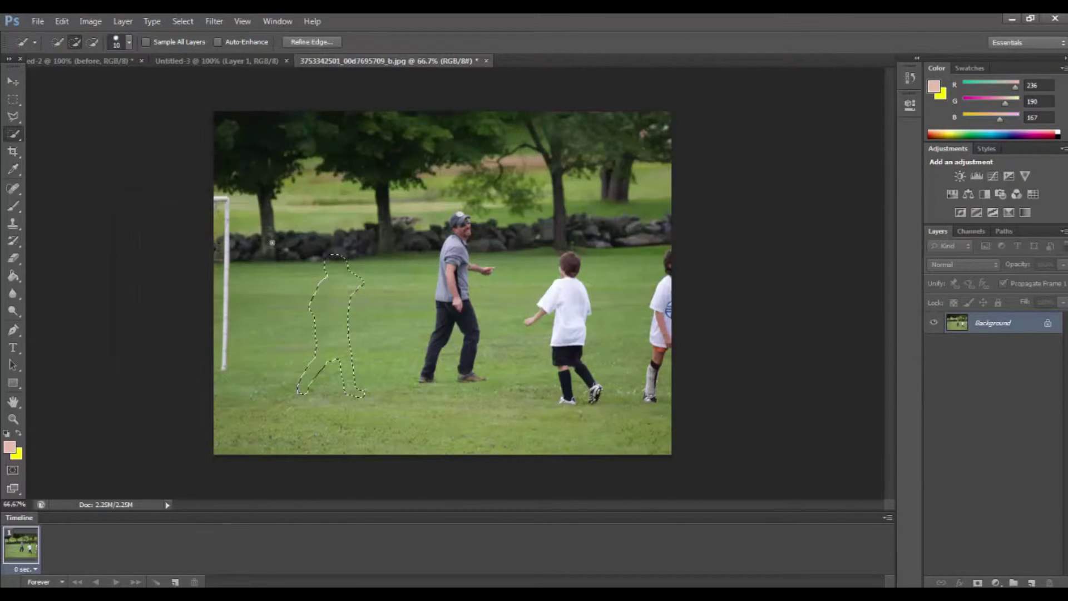
{"action": "left_click", "coordinate": [250, 24]}
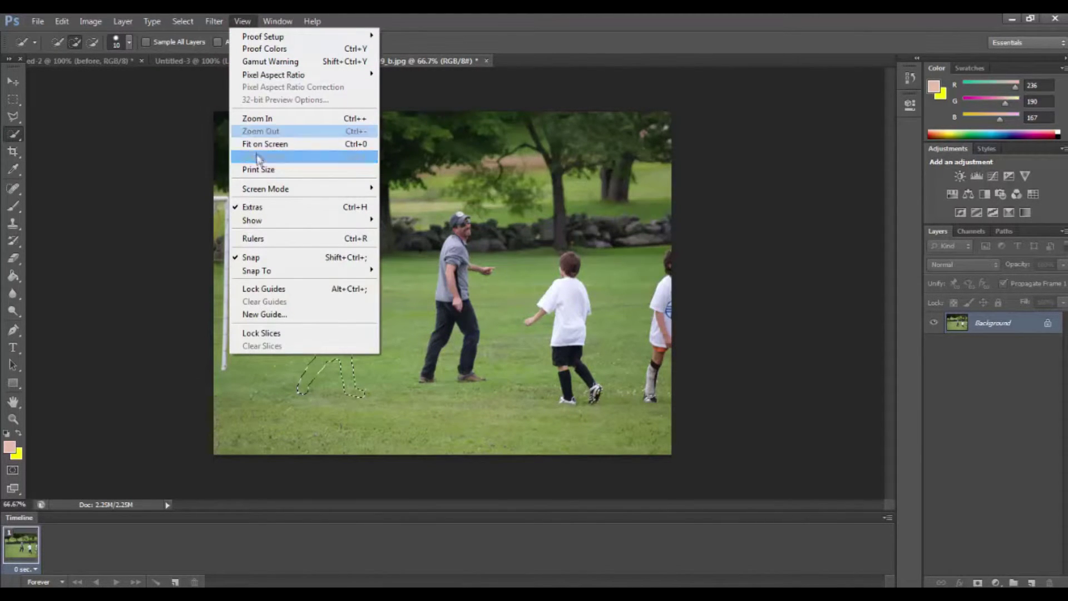
Turn off Selection Edges to inspect the grass fill where the boy stood
{"action": "mouse_move", "coordinate": [274, 221]}
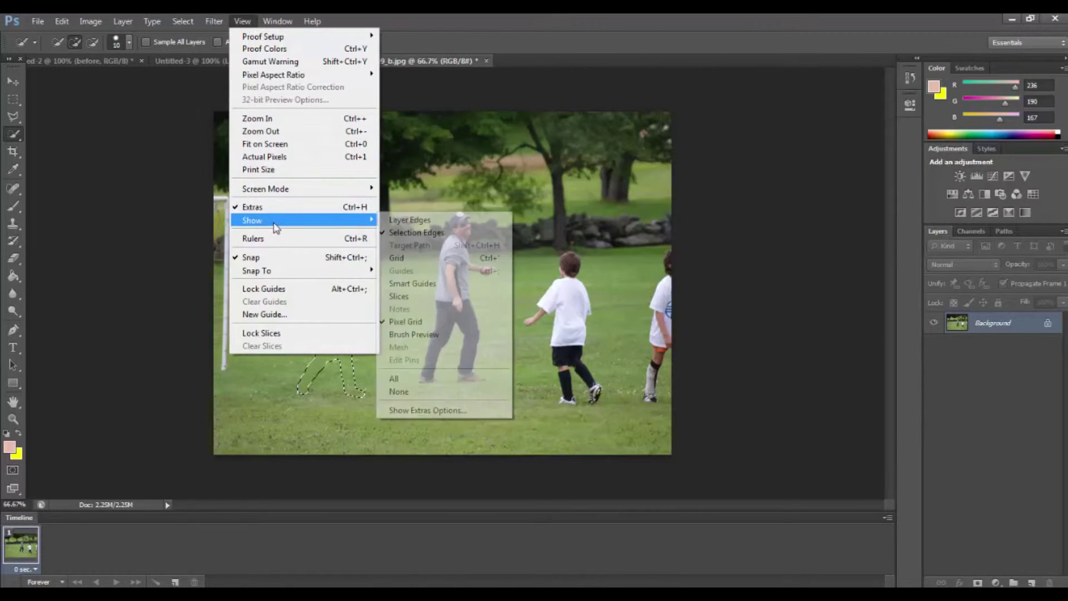
{"action": "left_click", "coordinate": [414, 232]}
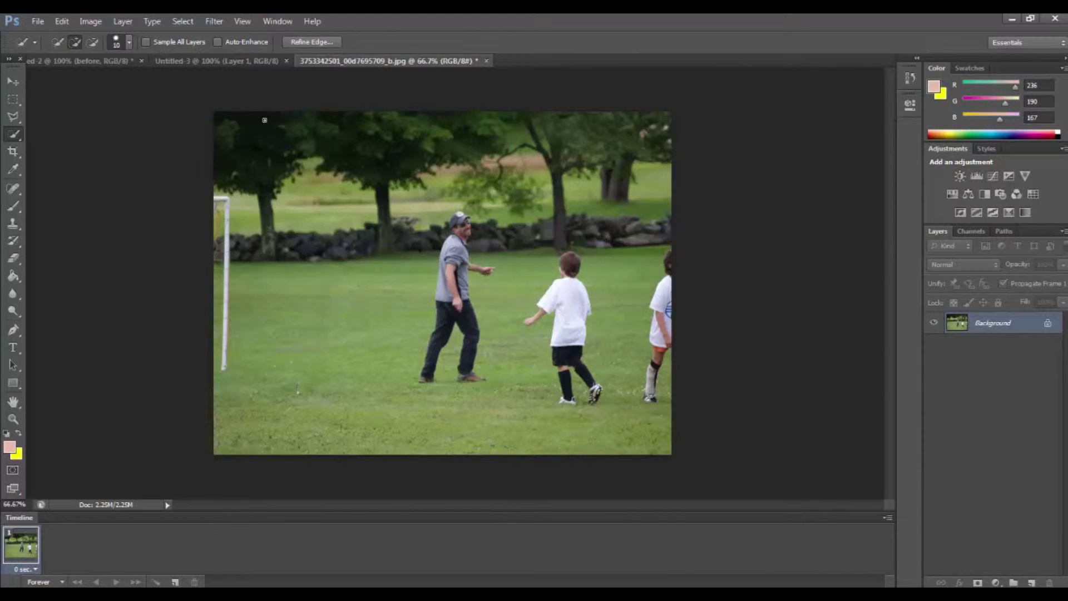
{"action": "left_click", "coordinate": [69, 19]}
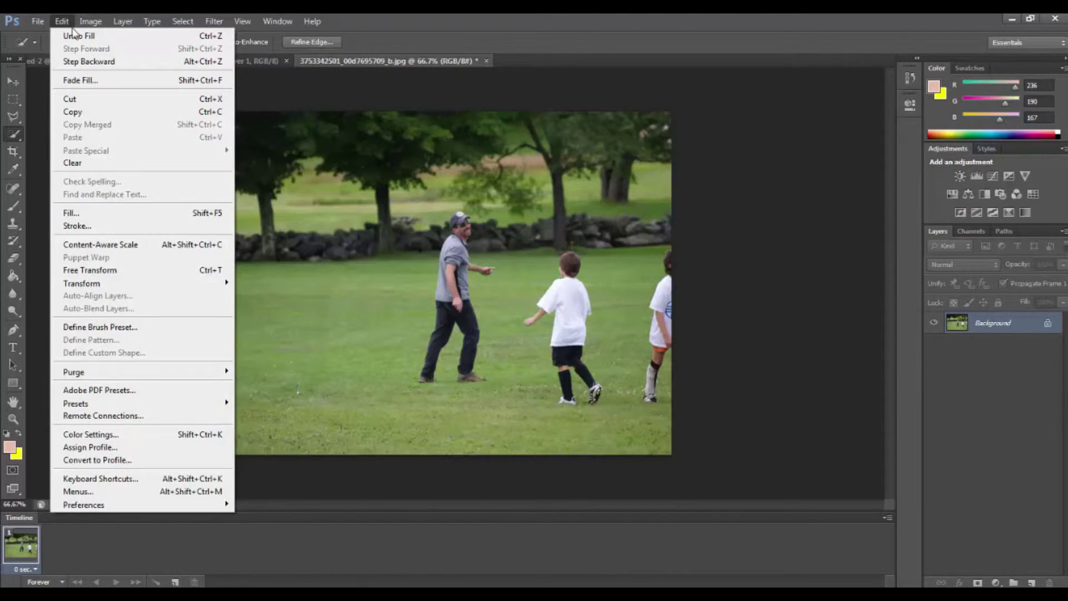
Undo the fill, reselect the left boy, and set Content-Aware Move adaptation to Medium
{"action": "left_click", "coordinate": [85, 62]}
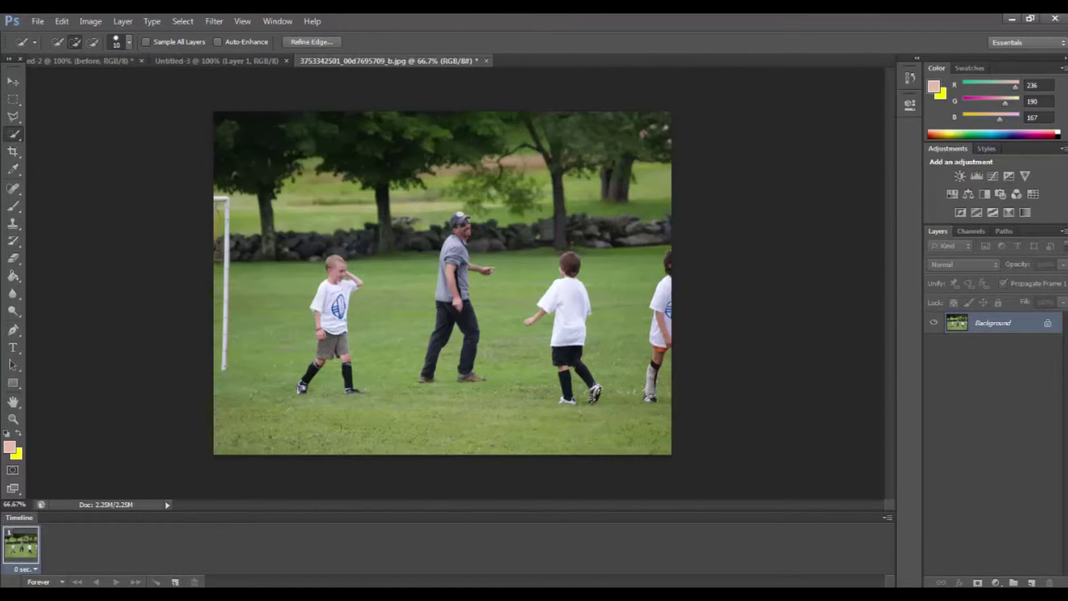
{"action": "left_click_drag", "start_coordinate": [301, 389], "coordinate": [341, 276]}
{"action": "left_click", "coordinate": [12, 188]}
{"action": "right_click", "coordinate": [12, 188]}
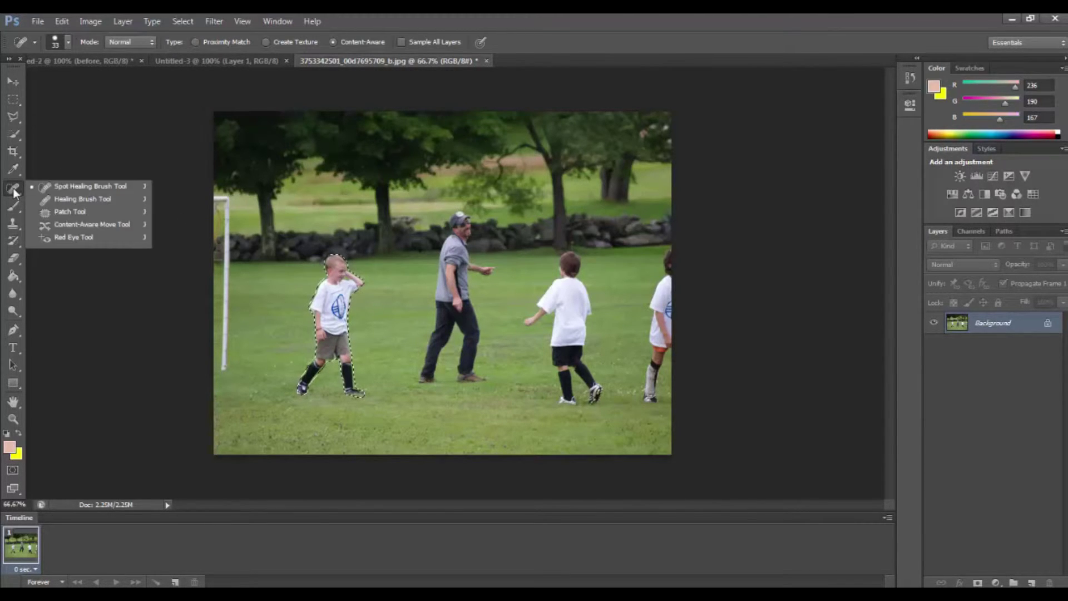
{"action": "left_click", "coordinate": [82, 222]}
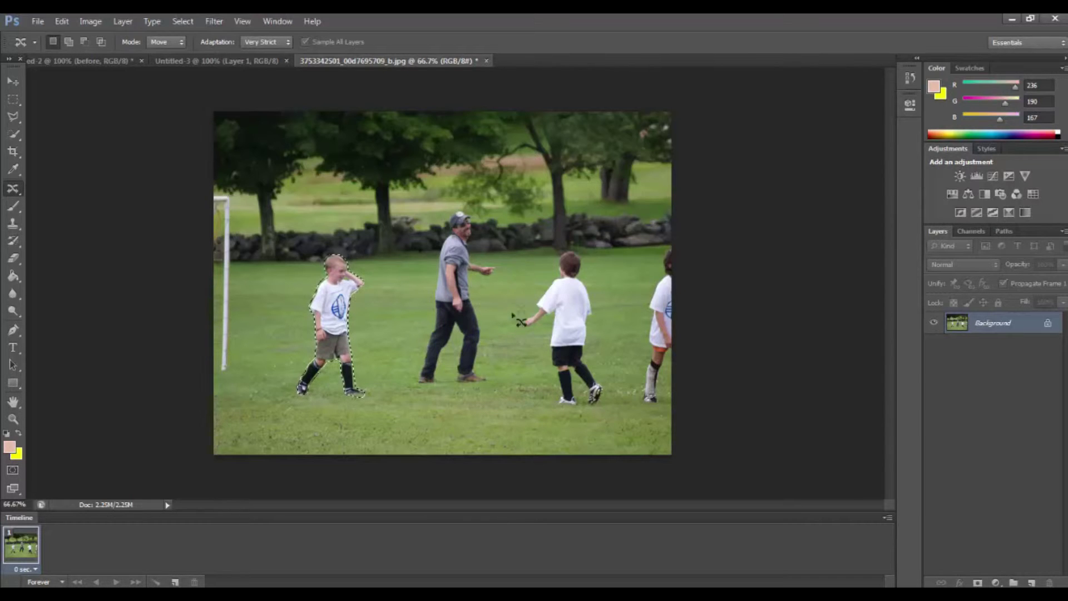
{"action": "left_click", "coordinate": [281, 45]}
{"action": "left_click", "coordinate": [267, 75]}
{"action": "left_click_drag", "start_coordinate": [334, 332], "coordinate": [505, 319]}
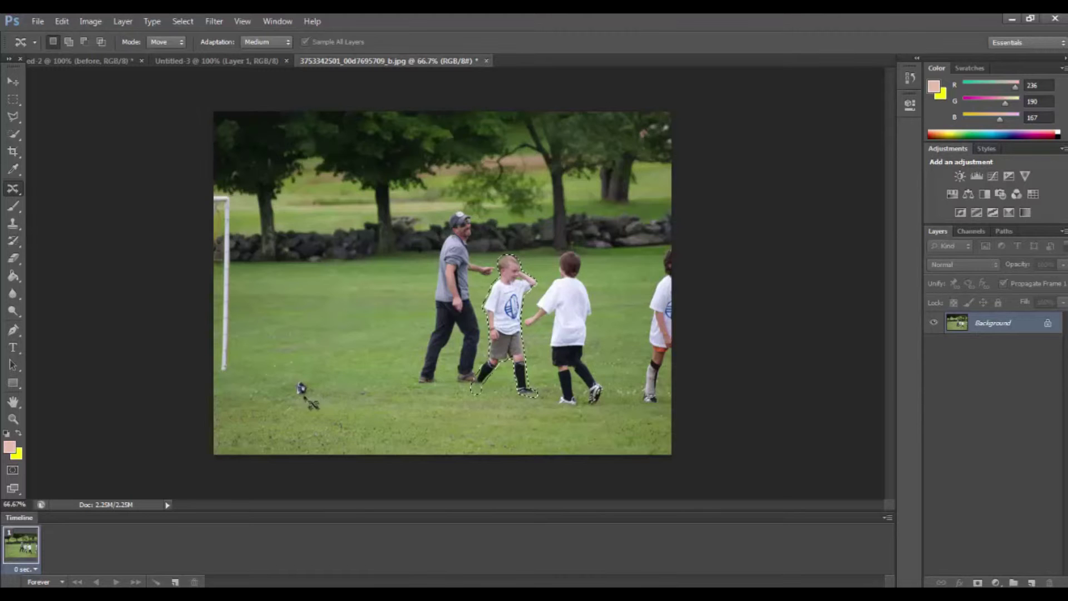
{"action": "left_click", "coordinate": [61, 22]}
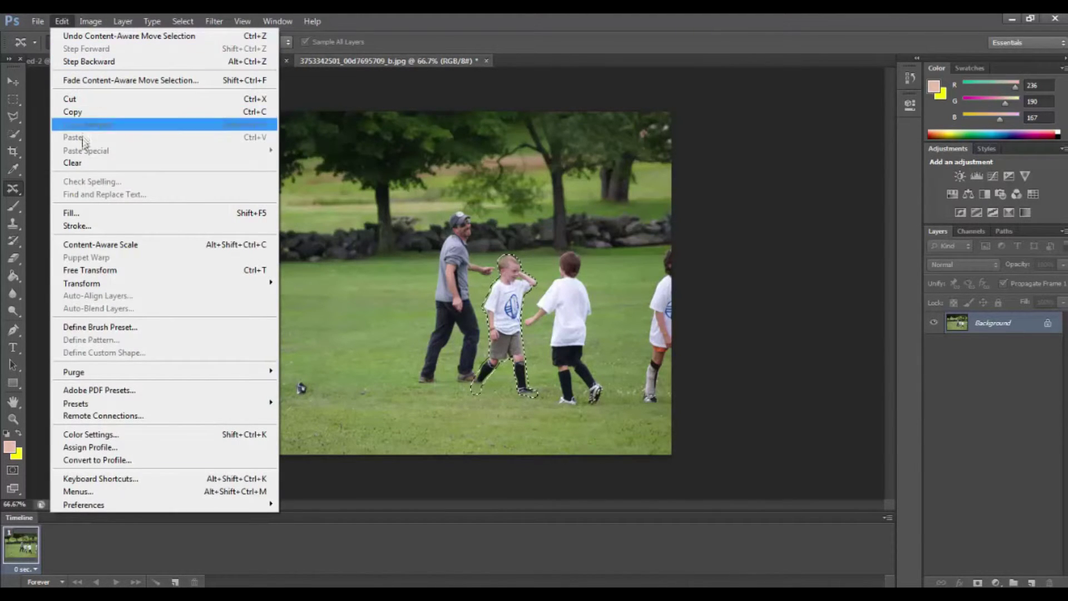
{"action": "left_click", "coordinate": [85, 60]}
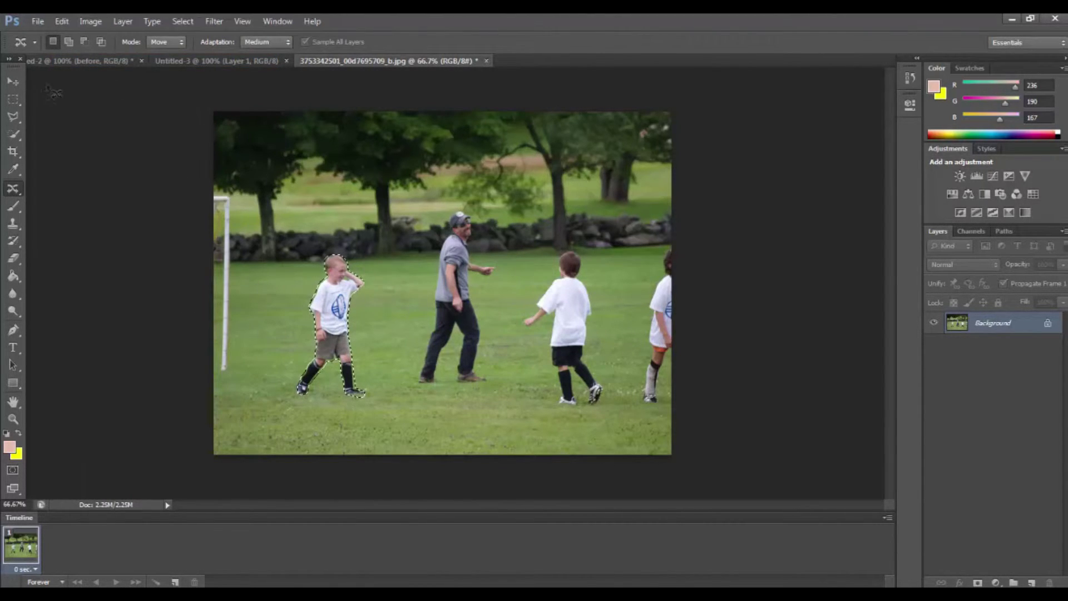
{"action": "left_click", "coordinate": [16, 132]}
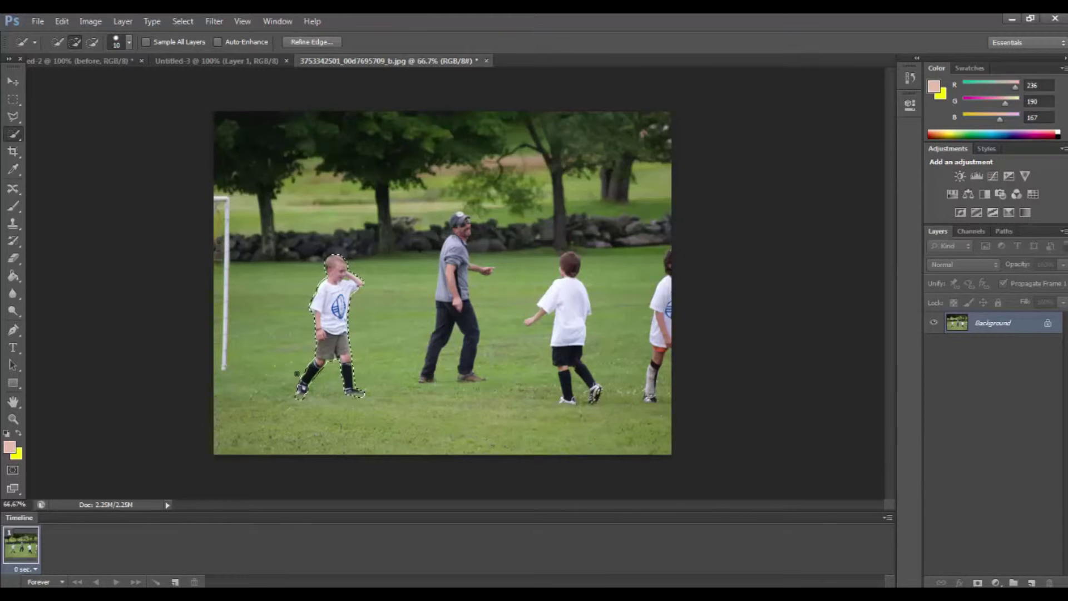
Move the boy beside his friends with Content-Aware Move and hide the selection edges
{"action": "left_click", "coordinate": [14, 192]}
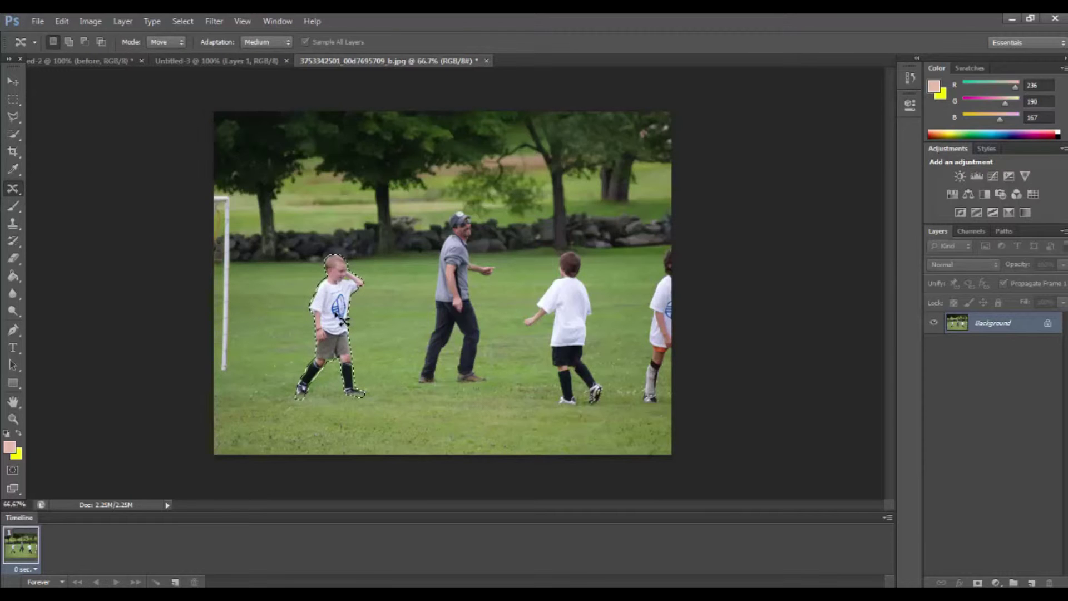
{"action": "left_click_drag", "start_coordinate": [335, 316], "coordinate": [503, 322]}
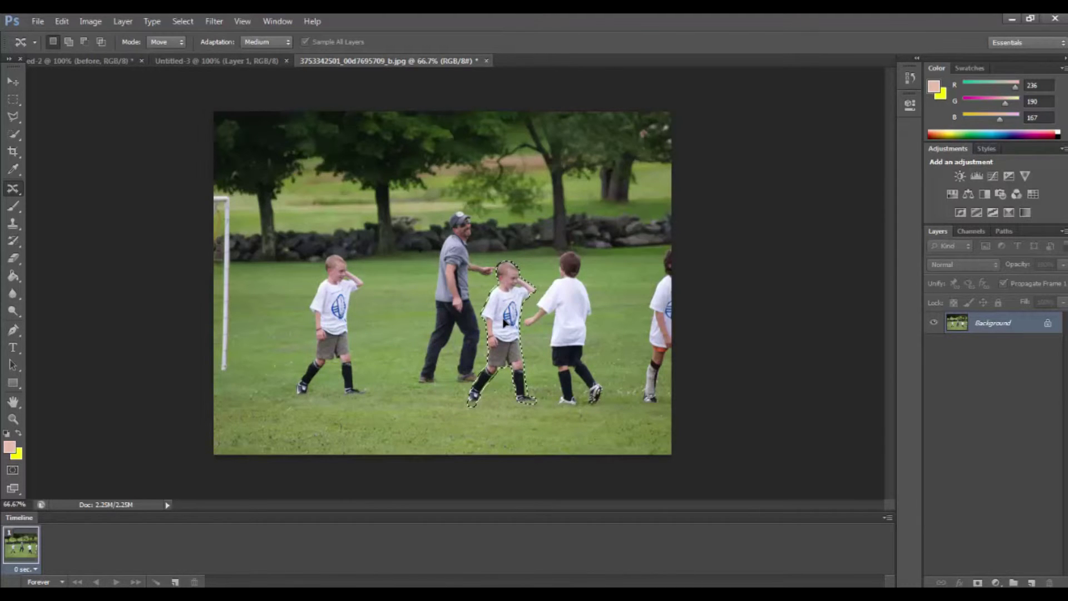
{"action": "left_click", "coordinate": [237, 27]}
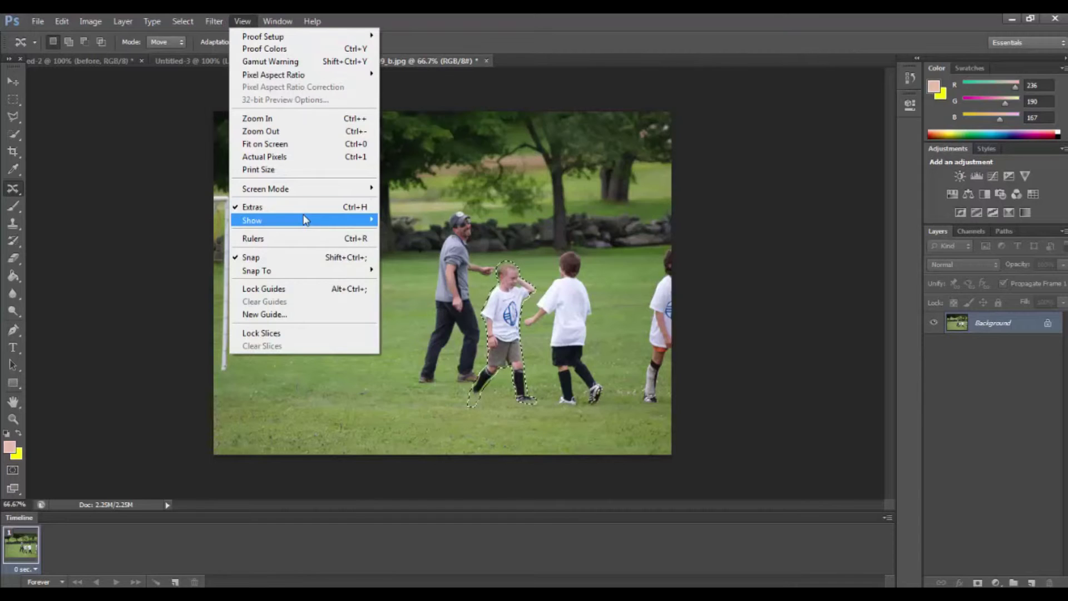
{"action": "mouse_move", "coordinate": [305, 220]}
{"action": "left_click", "coordinate": [432, 236]}
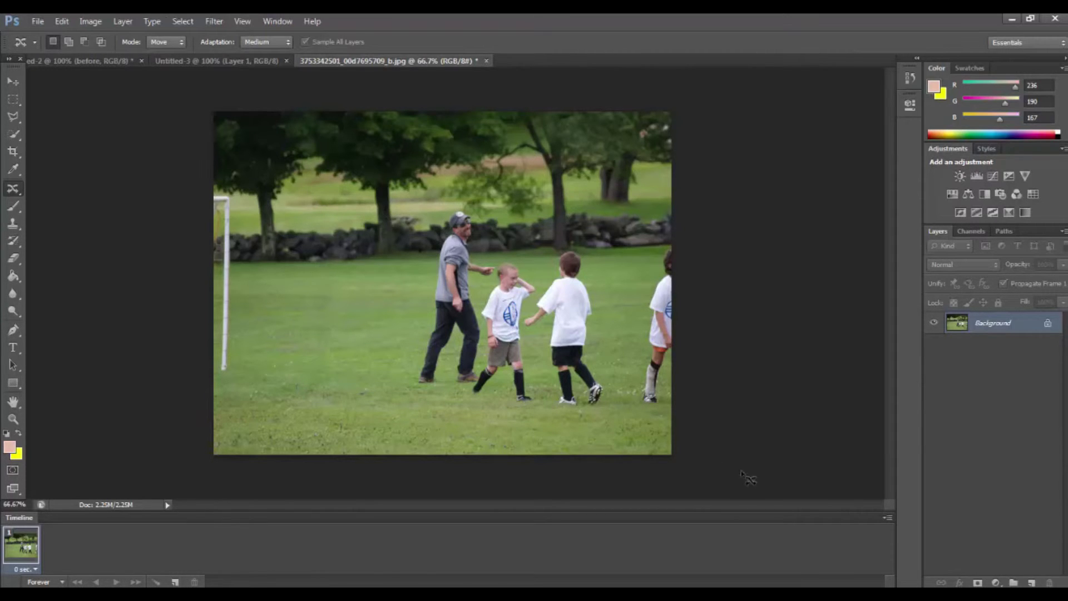
{"action": "key", "text": "shift+j"}
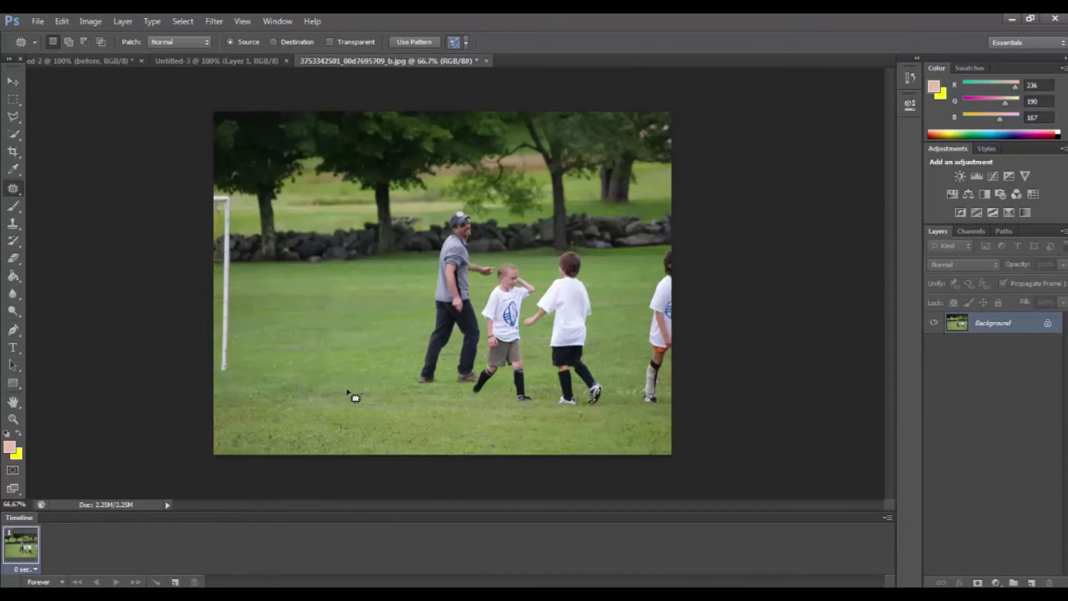
Zoom to 200% and scroll to the grass where the boy used to stand
{"action": "key", "text": "ctrl+plus"}
{"action": "key", "text": "ctrl+plus"}
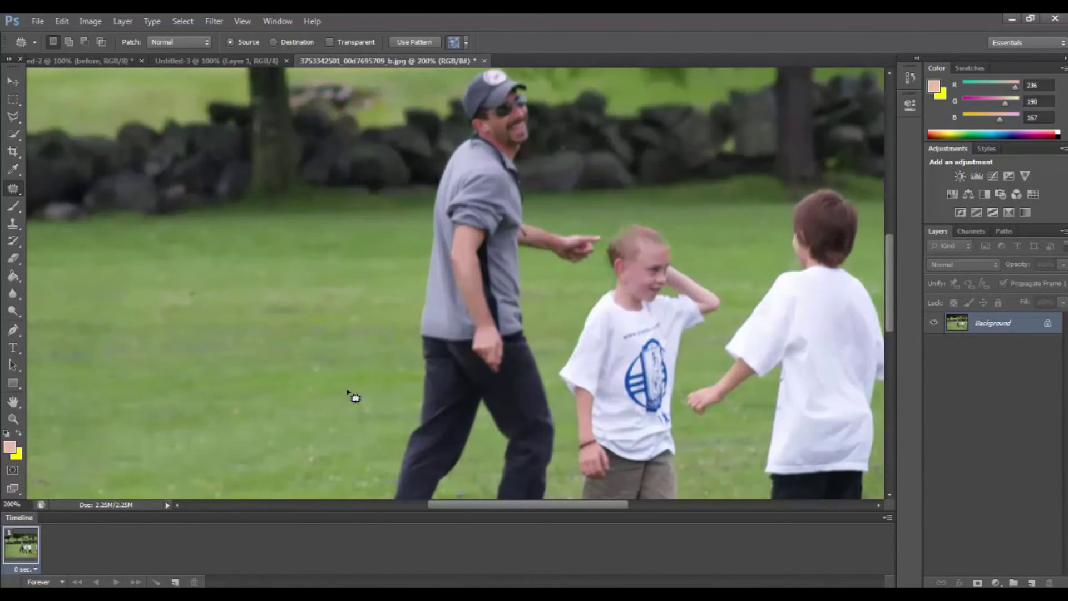
{"action": "scroll", "coordinate": [355, 397], "scroll_direction": "down", "scroll_amount": 2}
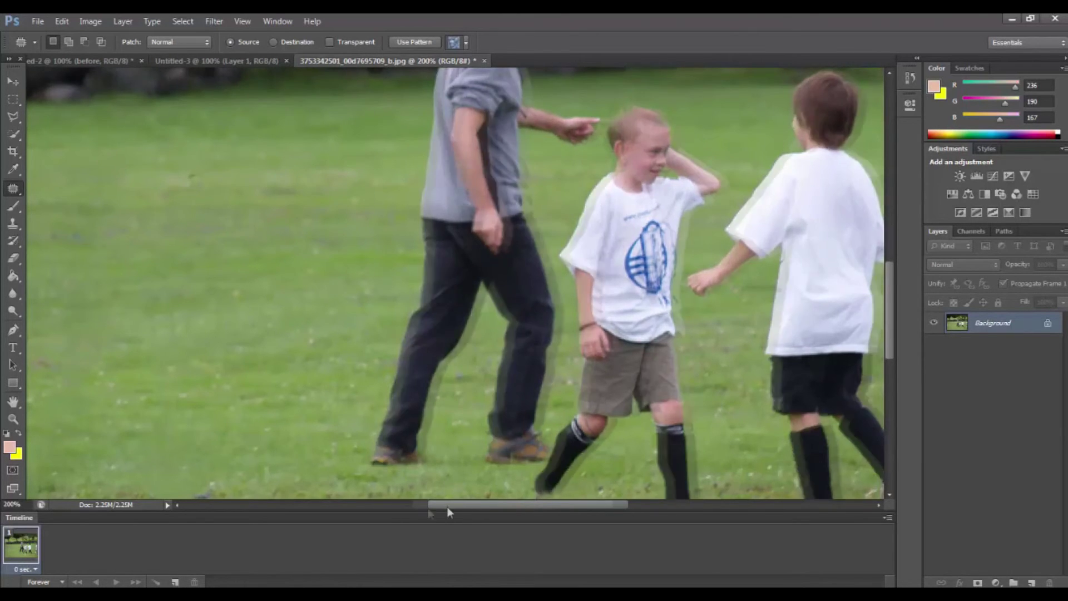
{"action": "left_click_drag", "start_coordinate": [446, 506], "coordinate": [392, 506]}
{"action": "scroll", "coordinate": [560, 479], "scroll_direction": "down", "scroll_amount": 1}
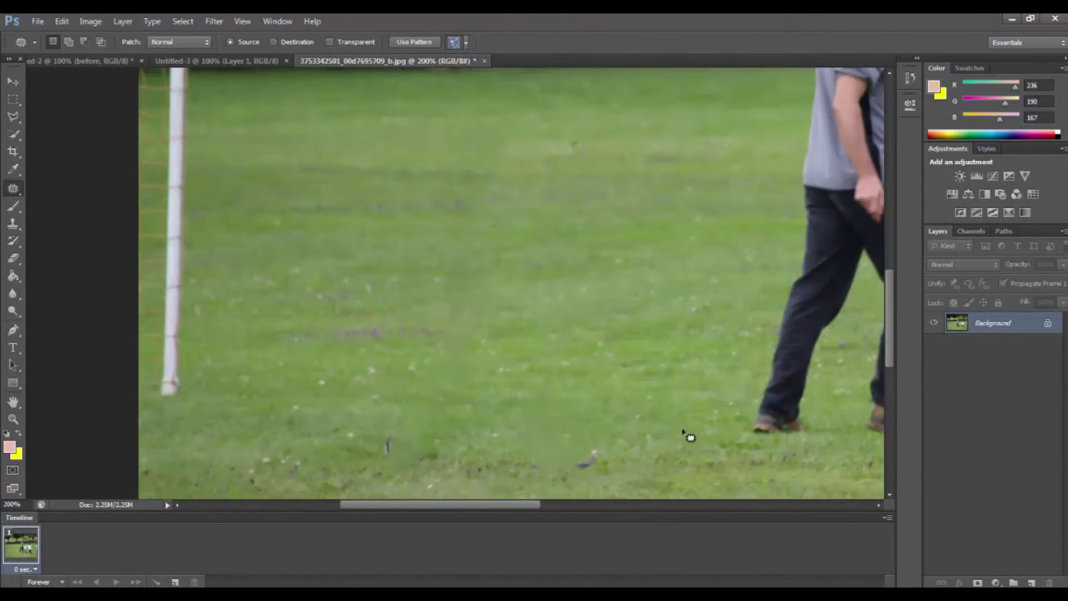
{"action": "scroll", "coordinate": [687, 436], "scroll_direction": "down", "scroll_amount": 1}
{"action": "scroll", "coordinate": [453, 462], "scroll_direction": "down", "scroll_amount": 2}
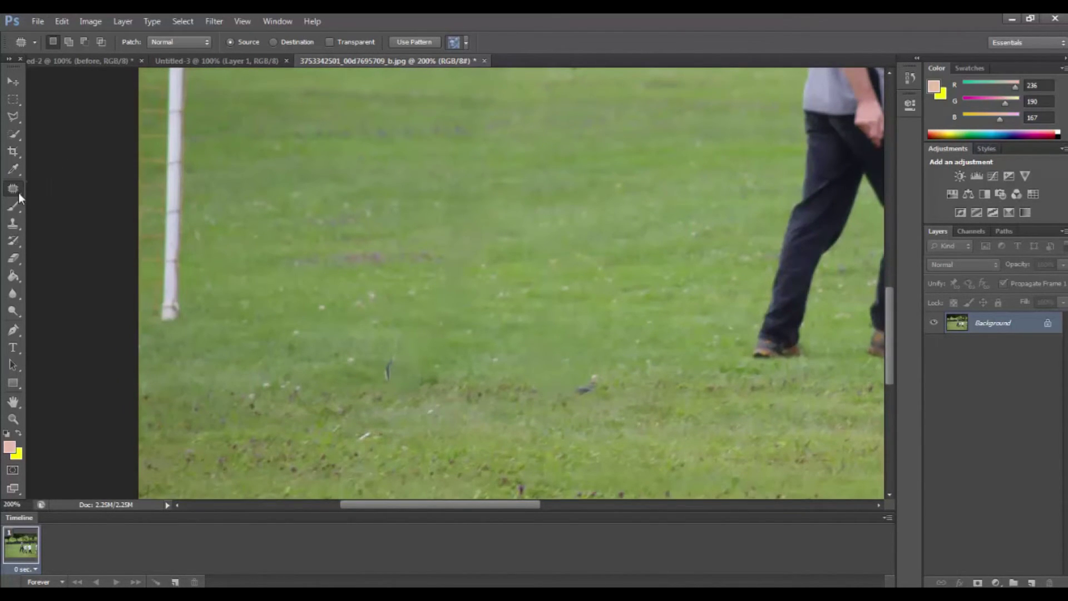
Patch the two ghost marks on the grass with the Patch tool
{"action": "right_click", "coordinate": [18, 193]}
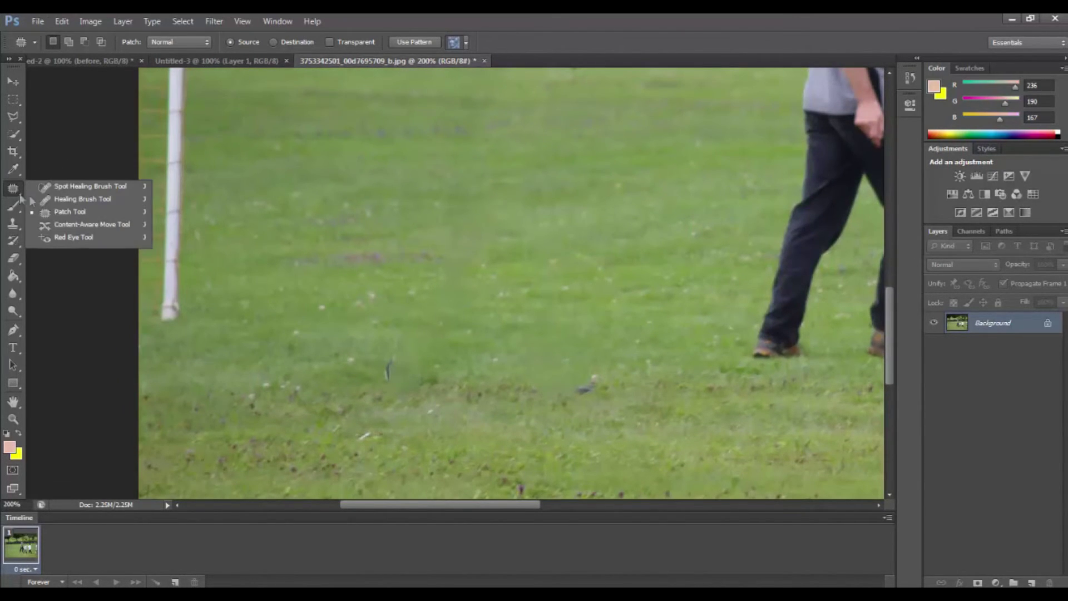
{"action": "left_click", "coordinate": [71, 212]}
{"action": "mouse_move", "coordinate": [423, 364]}
{"action": "left_mouse_down"}
{"action": "mouse_move", "coordinate": [415, 344]}
{"action": "mouse_move", "coordinate": [366, 342]}
{"action": "mouse_move", "coordinate": [364, 391]}
{"action": "mouse_move", "coordinate": [419, 397]}
{"action": "mouse_move", "coordinate": [423, 363]}
{"action": "mouse_move", "coordinate": [402, 382]}
{"action": "mouse_move", "coordinate": [390, 256]}
{"action": "left_mouse_up"}
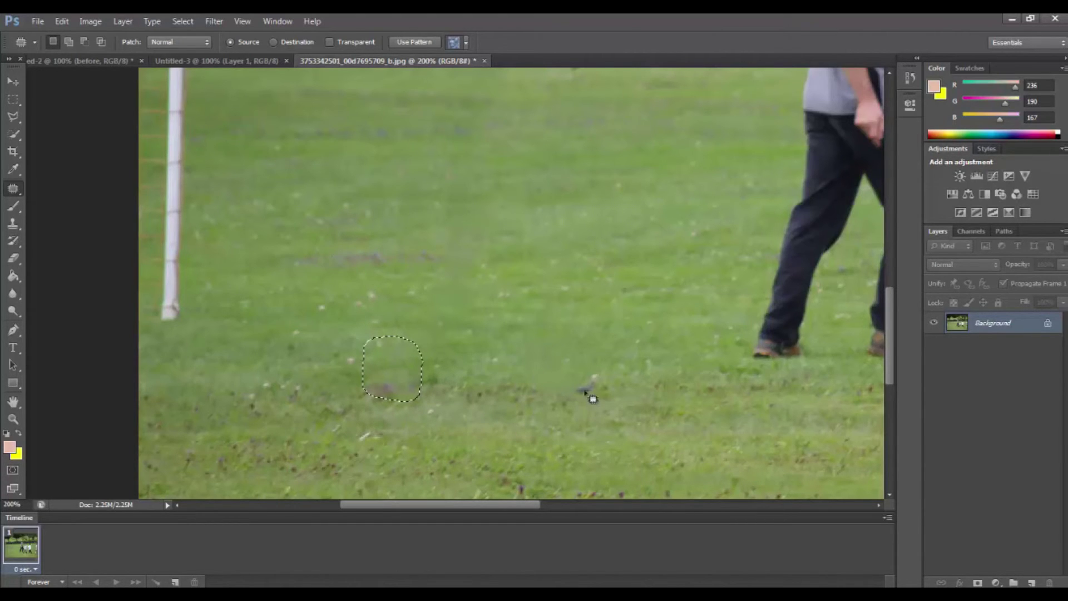
{"action": "left_click_drag", "start_coordinate": [584, 364], "coordinate": [514, 396]}
{"action": "mouse_move", "coordinate": [573, 412]}
{"action": "left_mouse_down"}
{"action": "mouse_move", "coordinate": [596, 410]}
{"action": "mouse_move", "coordinate": [623, 391]}
{"action": "mouse_move", "coordinate": [622, 369]}
{"action": "mouse_move", "coordinate": [585, 363]}
{"action": "mouse_move", "coordinate": [581, 373]}
{"action": "mouse_move", "coordinate": [585, 405]}
{"action": "mouse_move", "coordinate": [600, 389]}
{"action": "mouse_move", "coordinate": [605, 452]}
{"action": "left_mouse_up"}
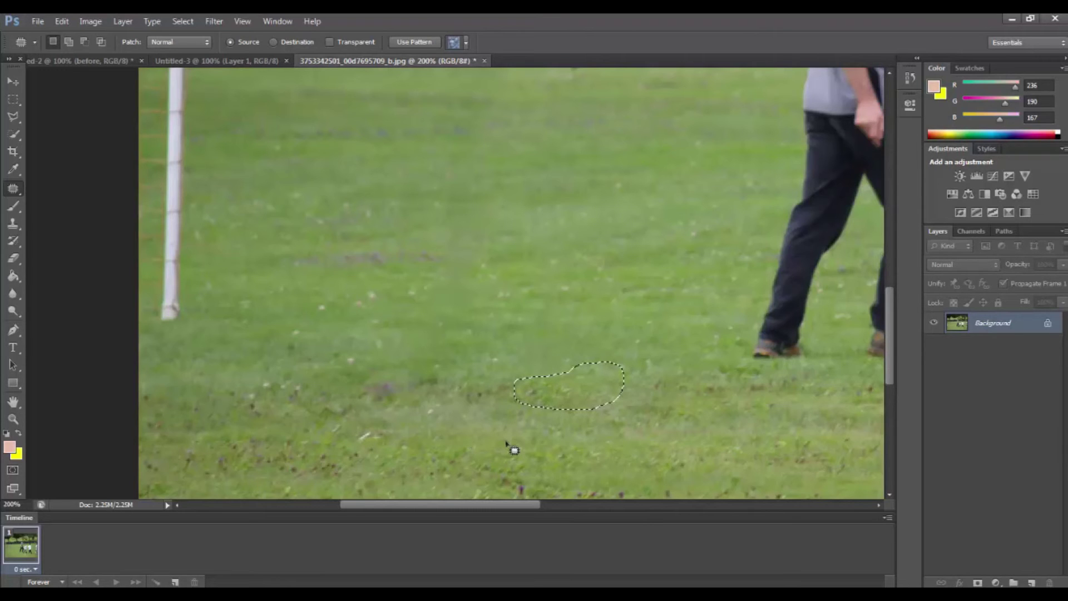
Hide the selection edges and zoom out to view the whole photo
{"action": "left_click", "coordinate": [247, 25]}
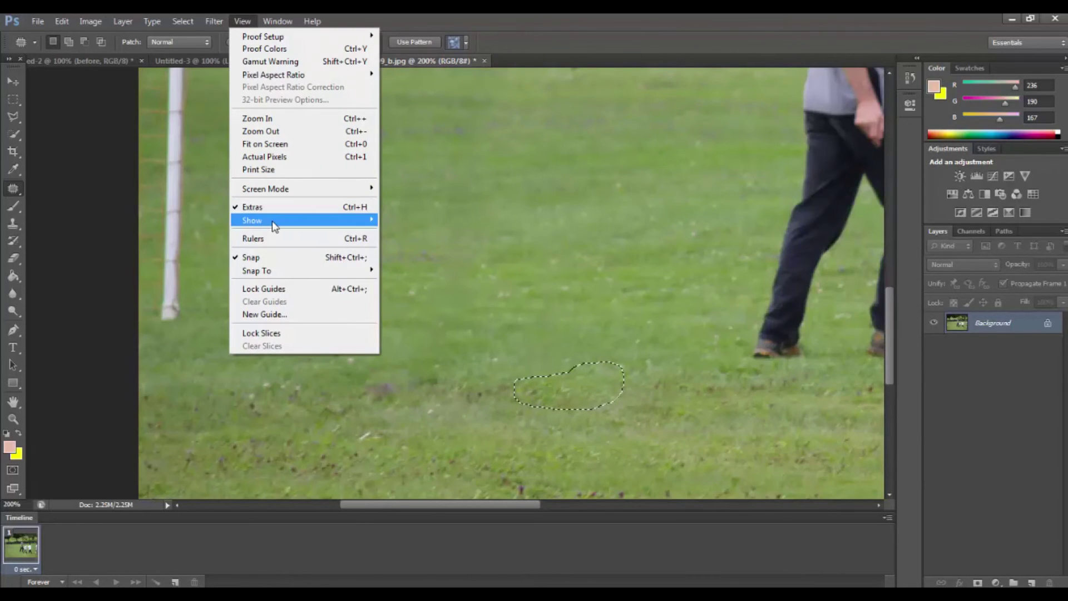
{"action": "mouse_move", "coordinate": [274, 225]}
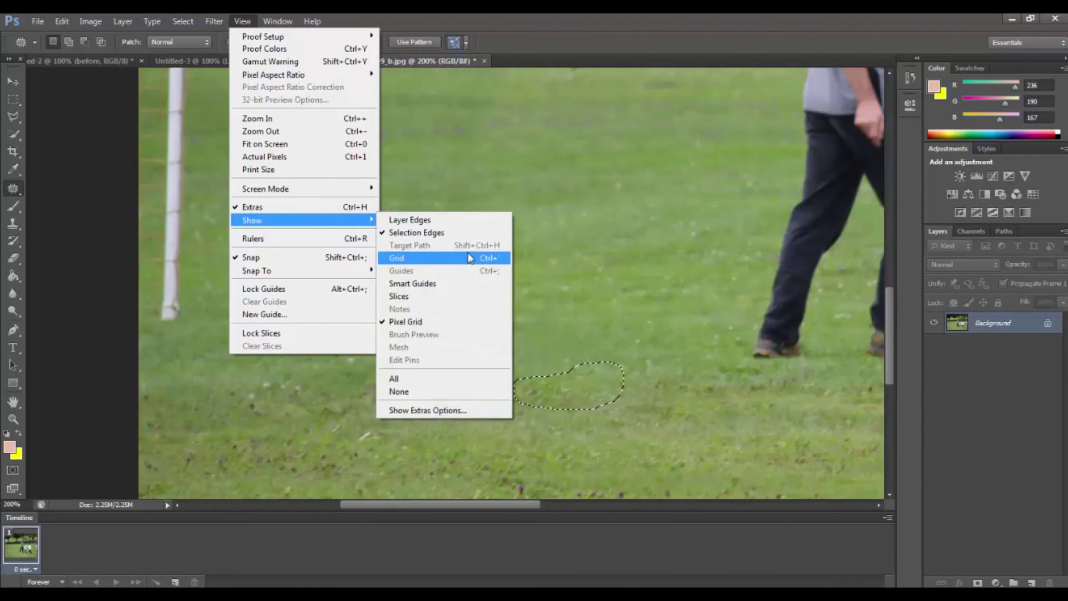
{"action": "left_click", "coordinate": [464, 236]}
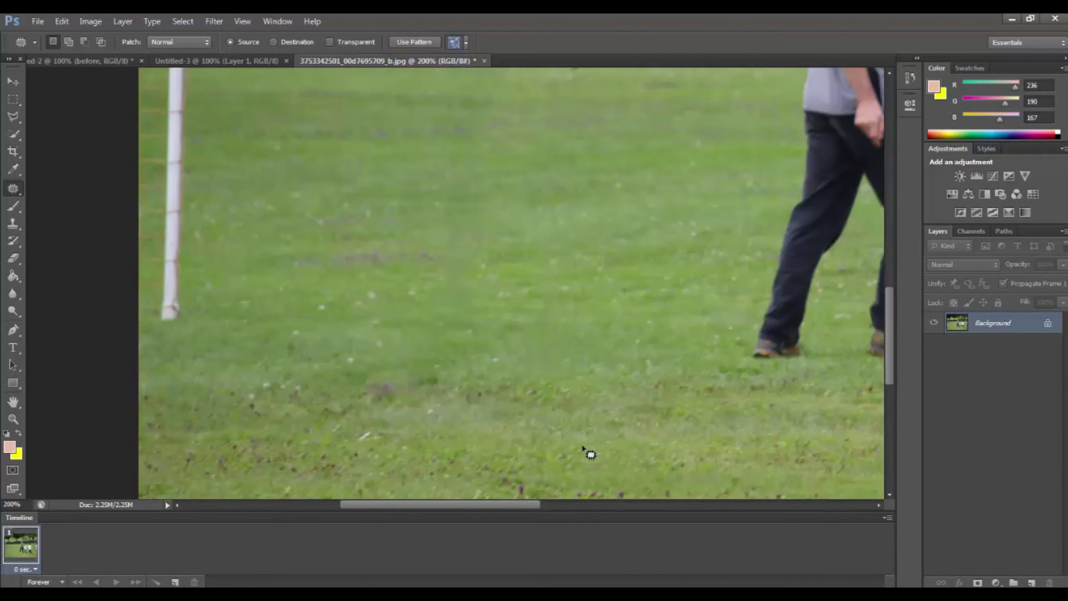
{"action": "key", "text": "ctrl+minus"}
{"action": "key", "text": "ctrl+minus"}
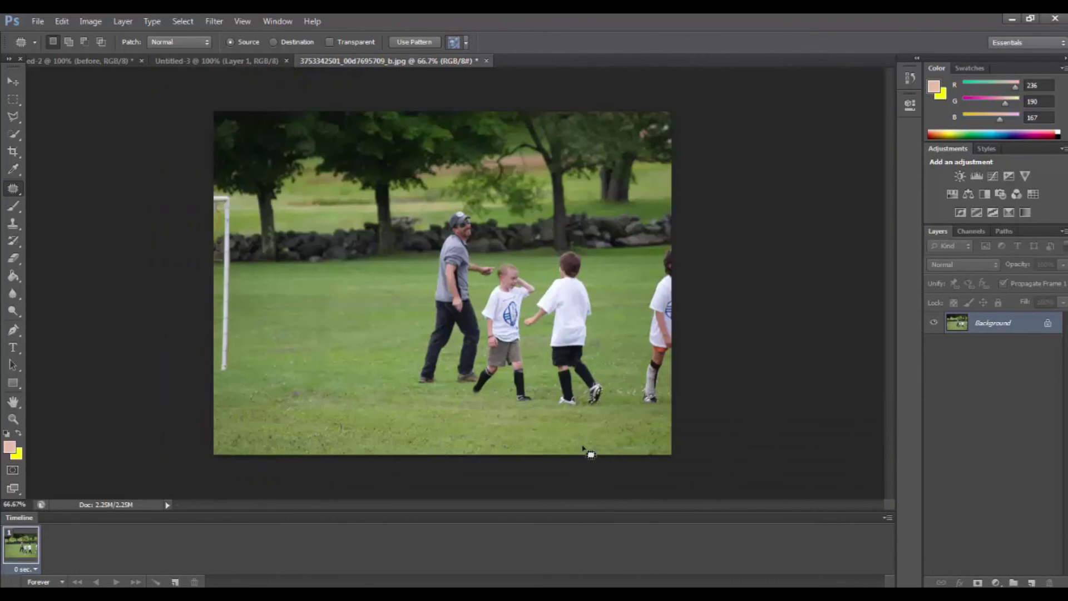